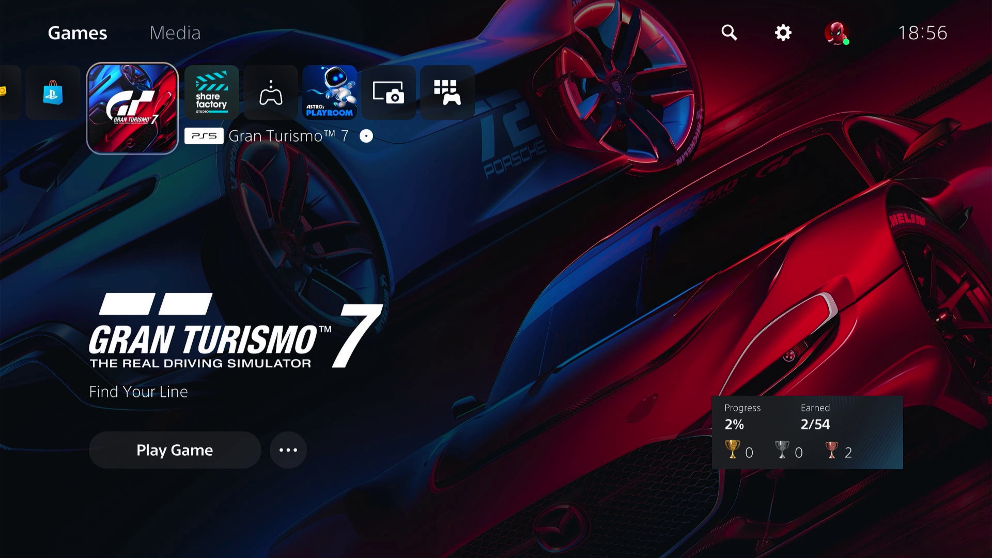
- Open your own profile page from the account menu on the home screen
key(Up)
key(Right)
key(Right)
key(Right)
key(Right)
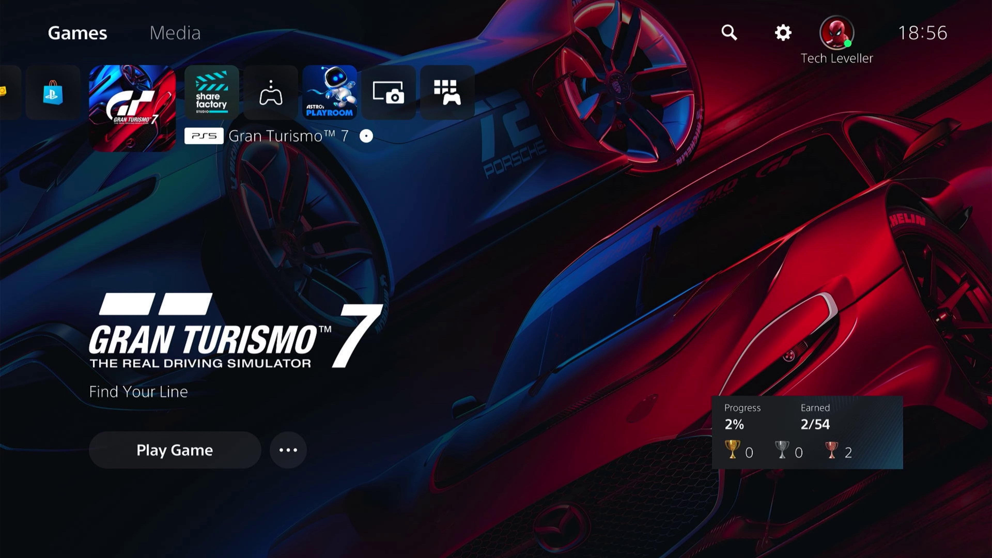
key(Return)
key(Down)
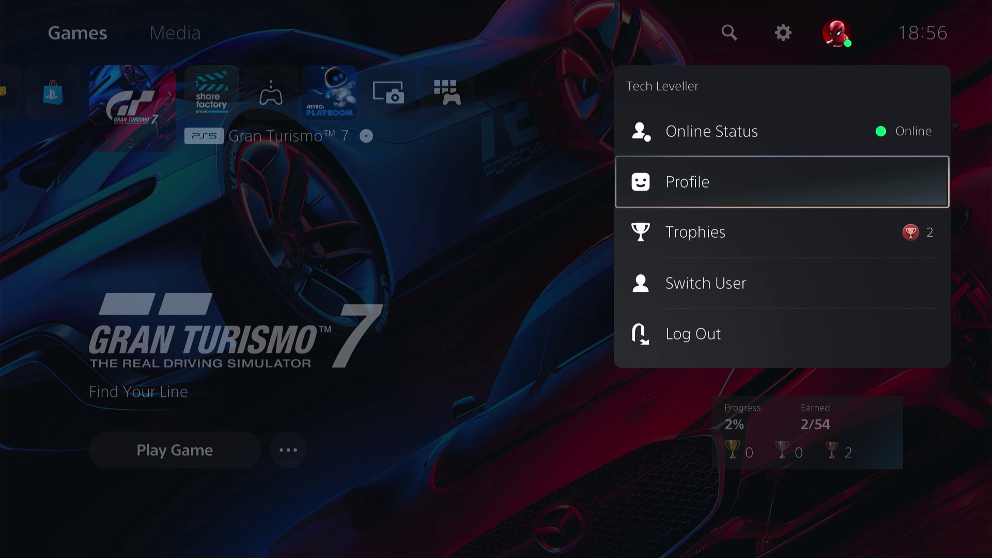
key(Return)
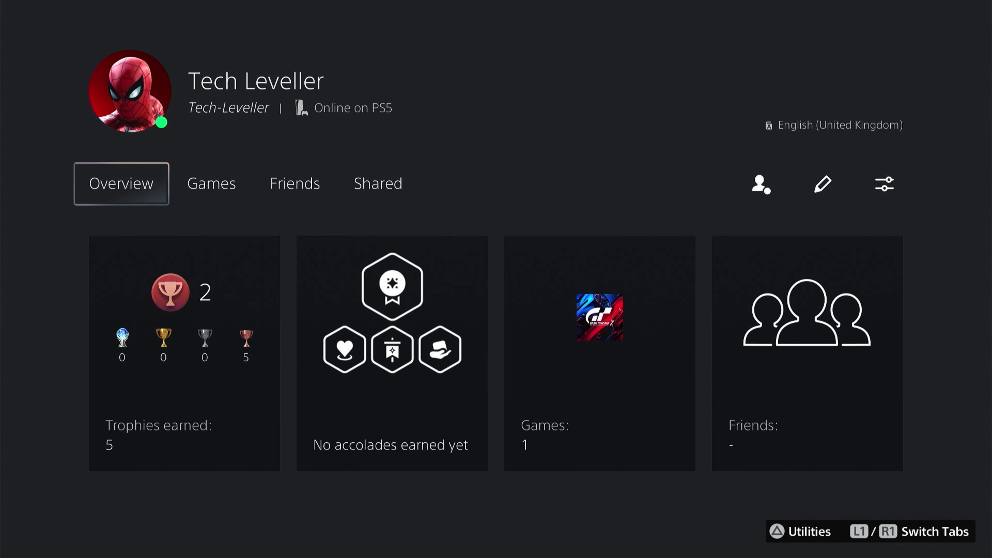
- Browse the Games, Friends and Shared tabs, view Privacy Settings, then return unchanged
key(Right)
key(Right)
key(Right)
key(Right)
key(Right)
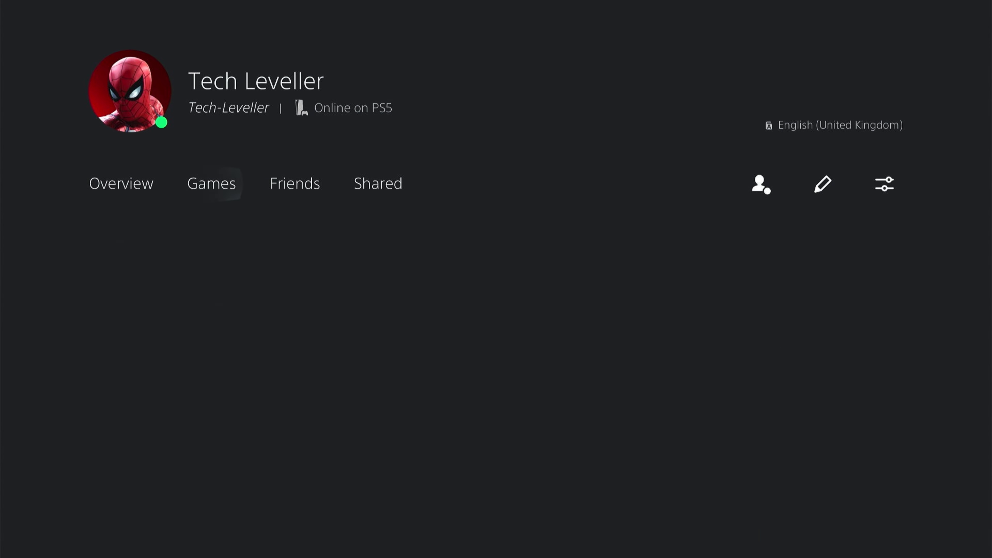
key(Right)
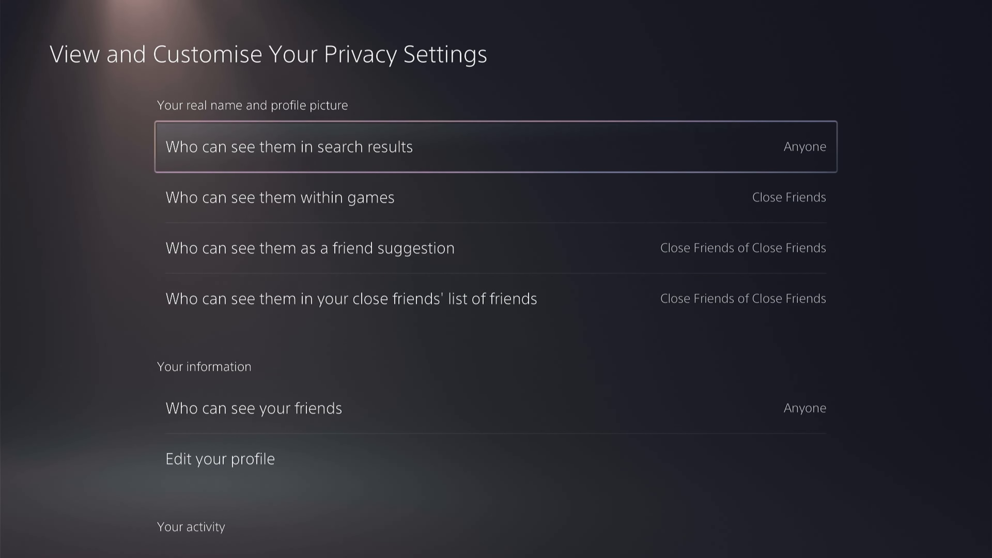
key(Down)
key(Escape)
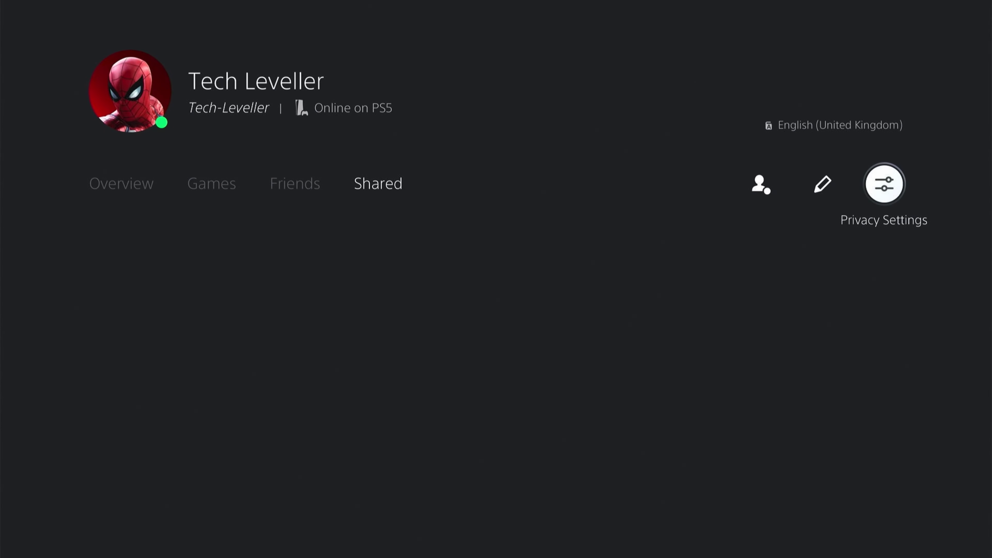
- In Edit Profile, set the profile picture to use the Avatar option
key(Left)
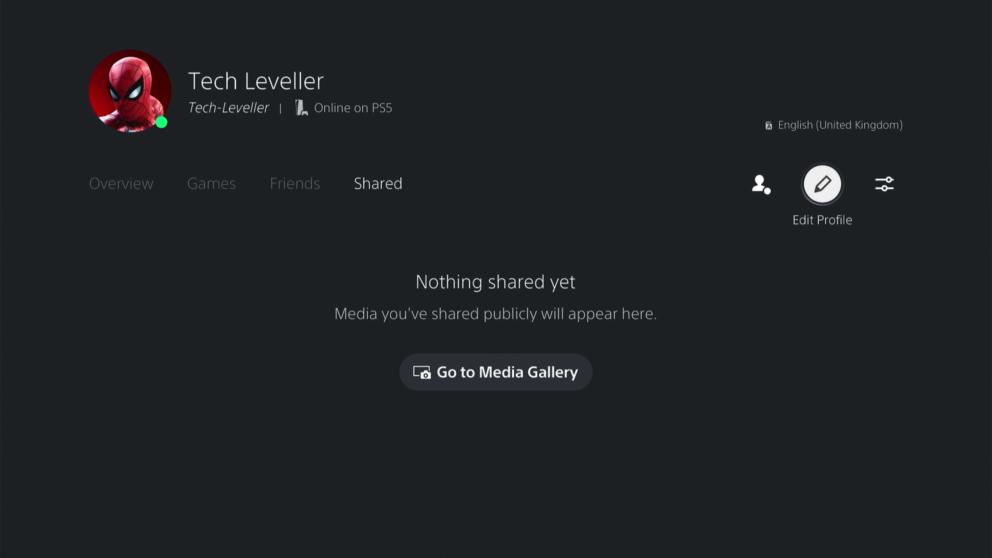
key(Return)
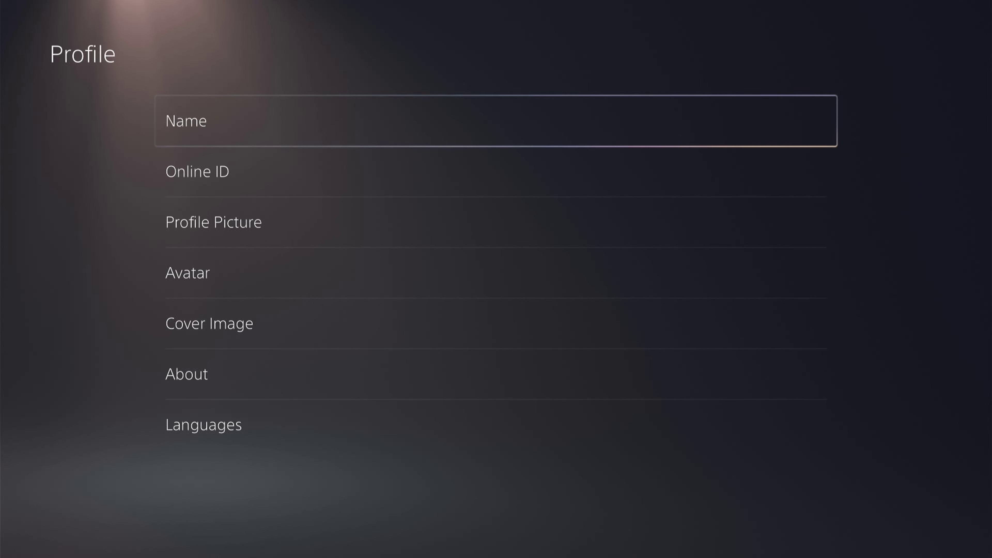
key(Down)
key(Down)
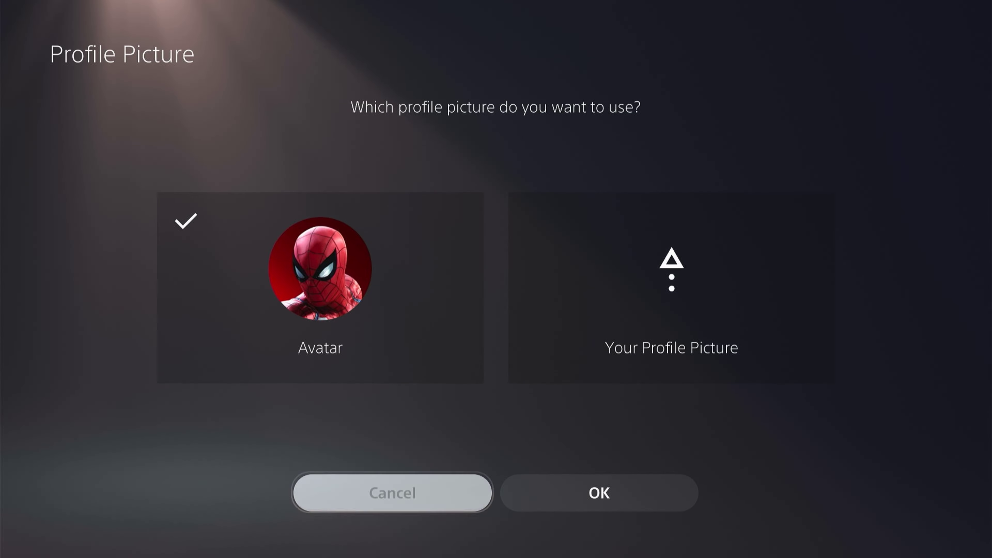
key(Right)
key(Return)
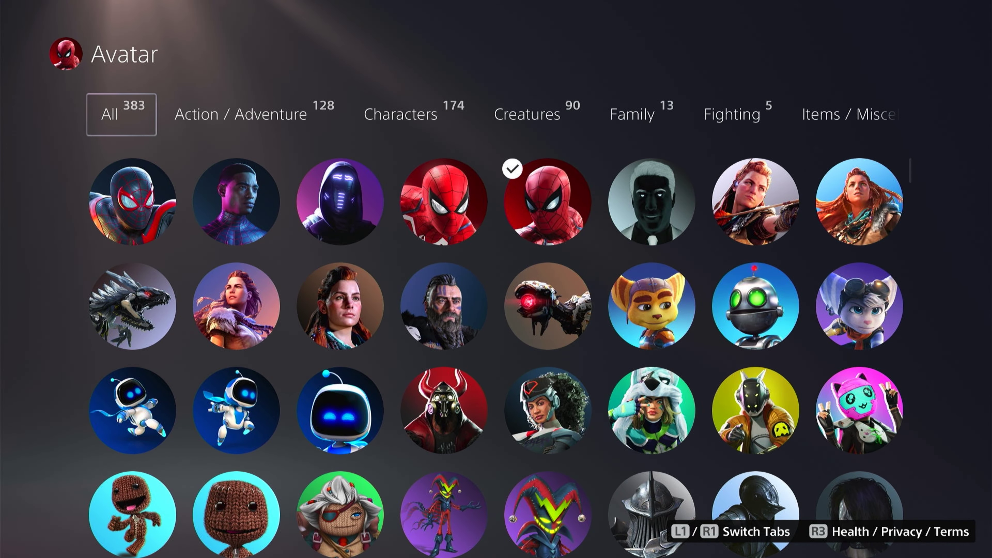
- Pick the volleyball from the Items / Miscellaneous avatar set and confirm it
key(Right)
key(Right)
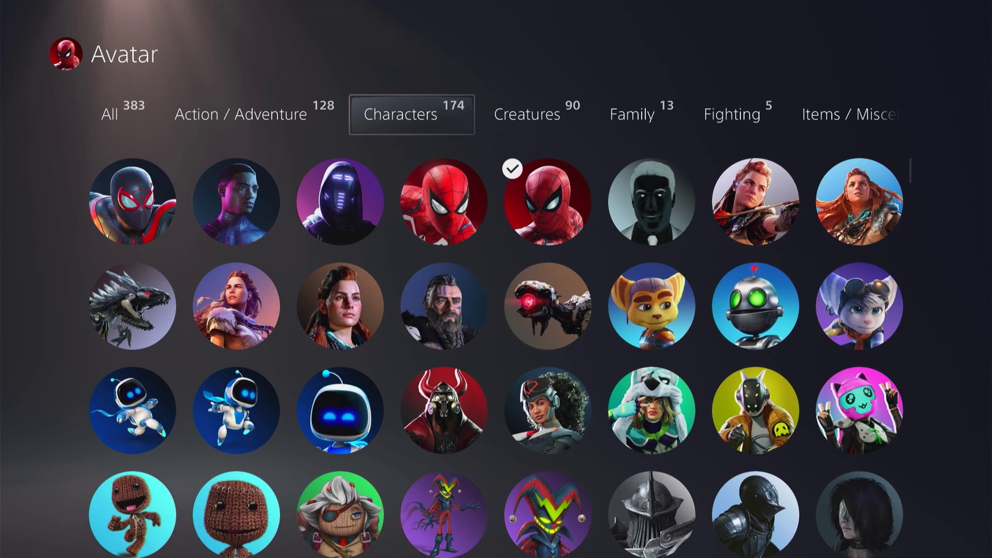
key(Right)
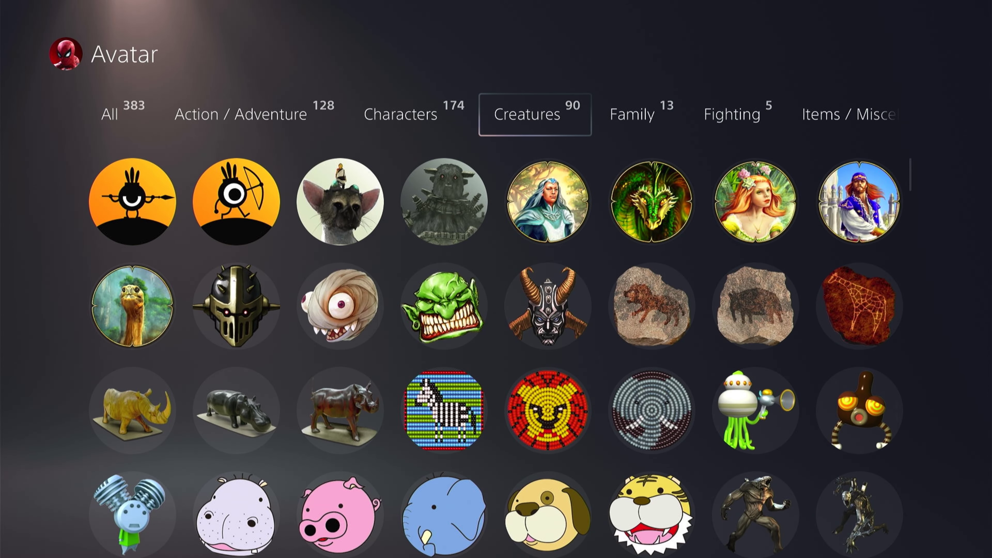
key(Right)
key(Right)
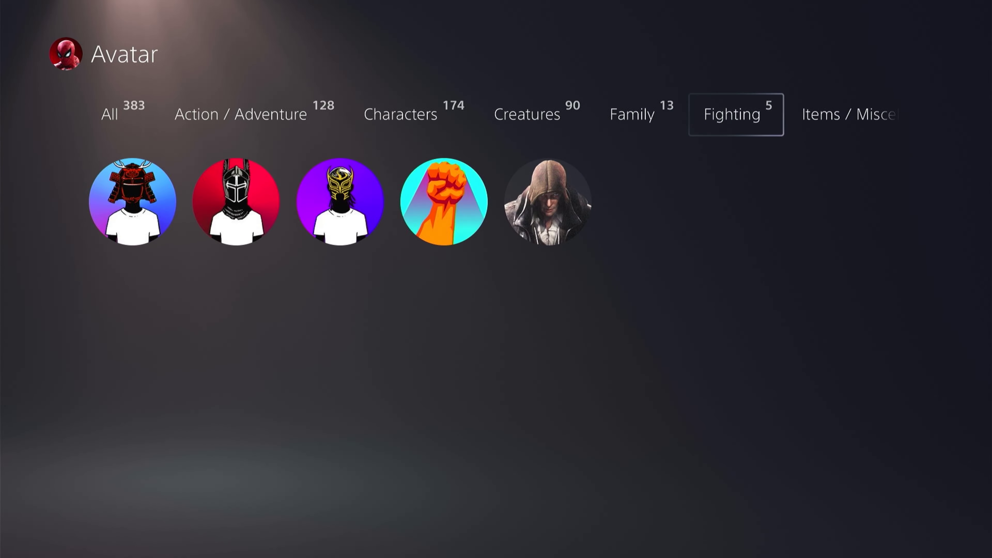
key(Right)
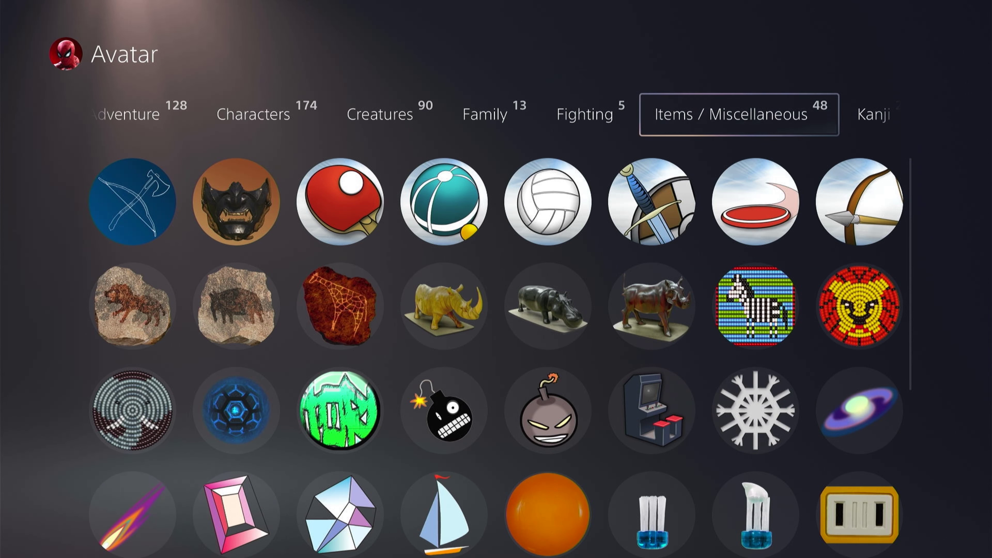
key(Down)
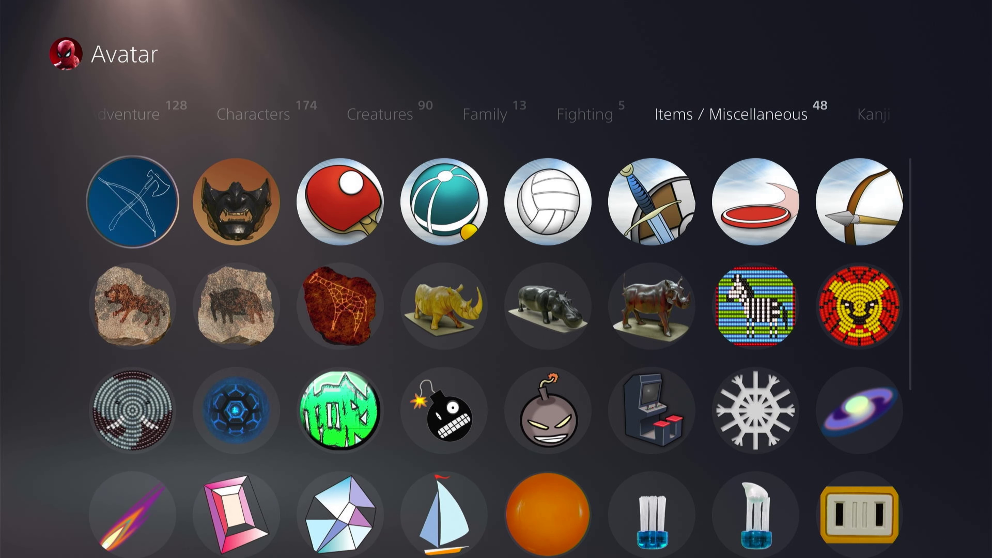
key(Down)
key(Right)
key(Left)
key(Left)
key(Left)
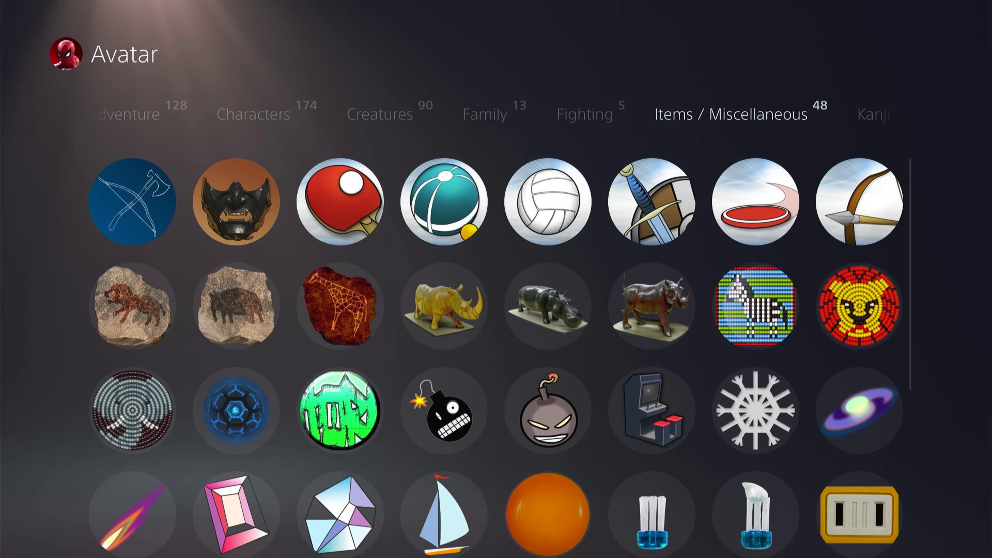
key(Up)
key(Return)
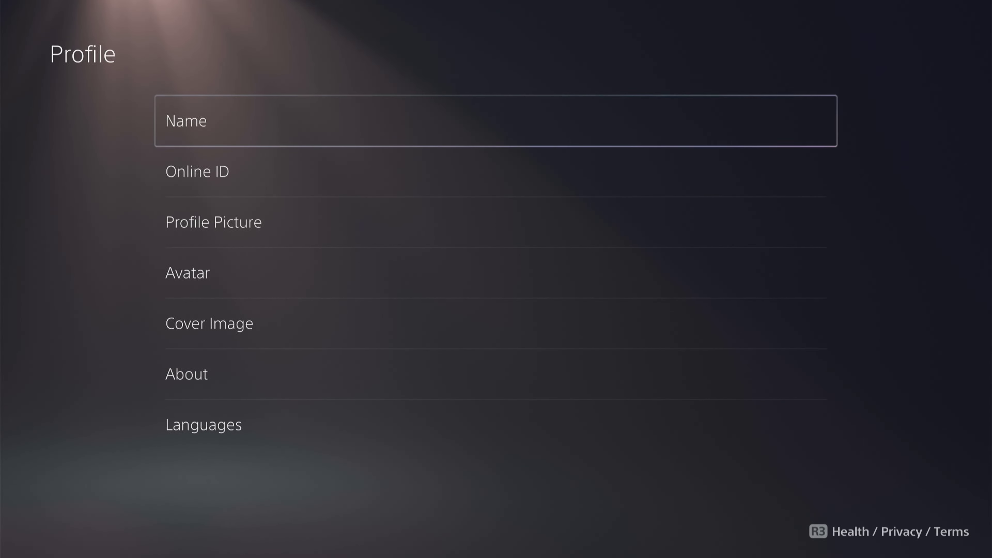
- Choose Your Profile Picture under Profile Picture to show the upload QR code and web address
key(Down)
key(Down)
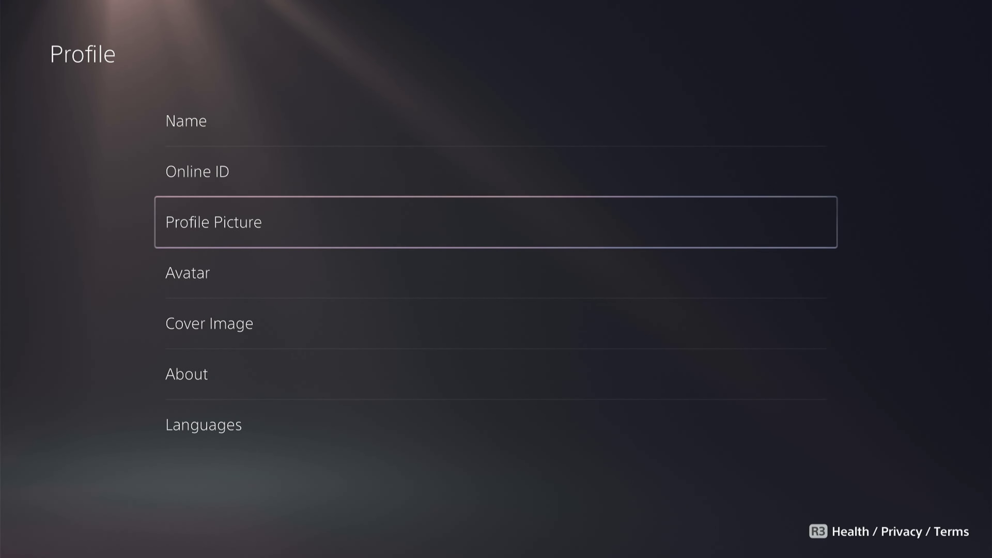
key(Return)
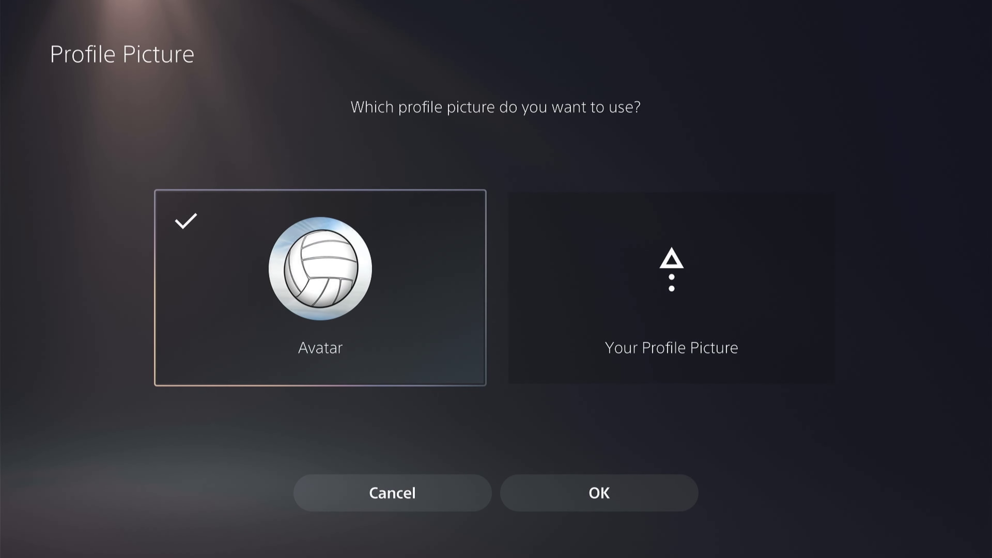
key(Right)
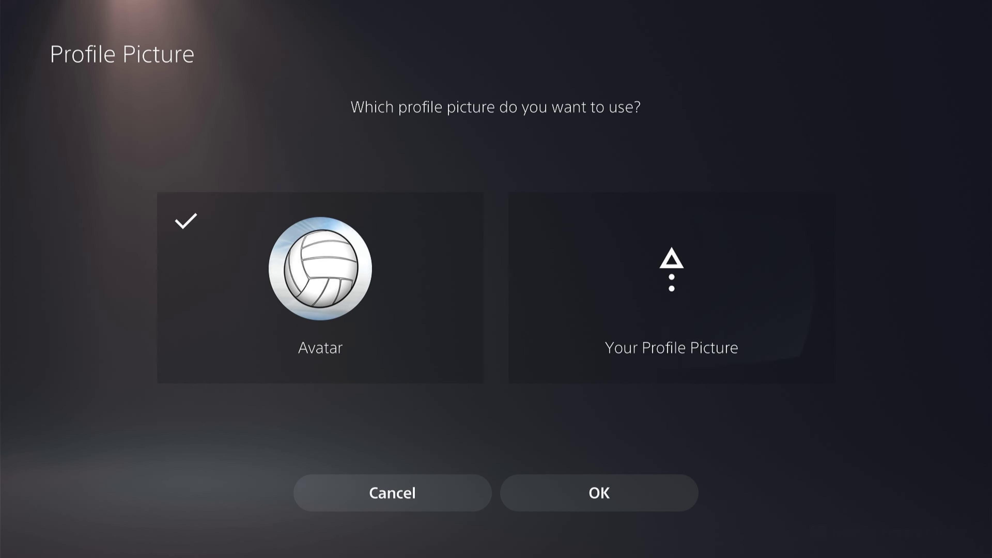
key(Return)
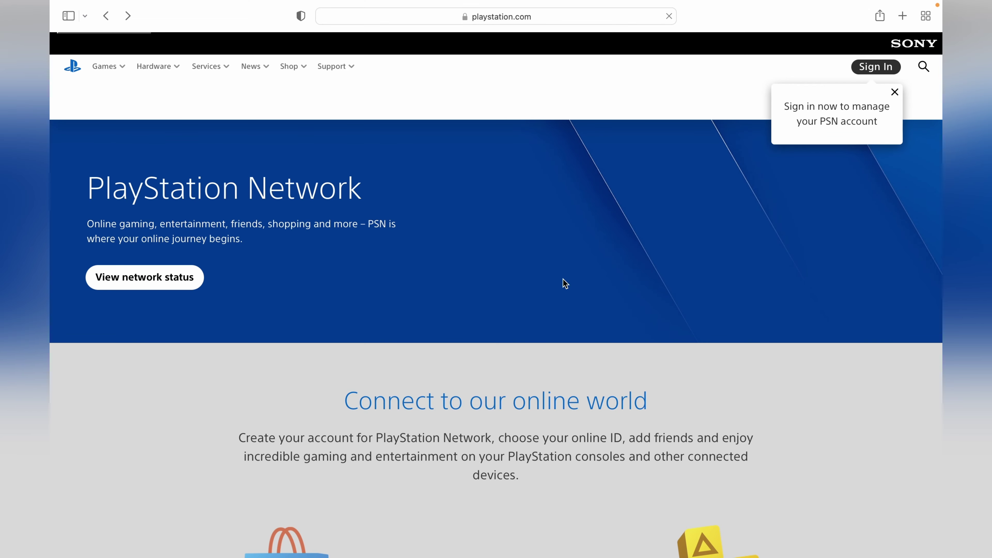
click(877, 67)
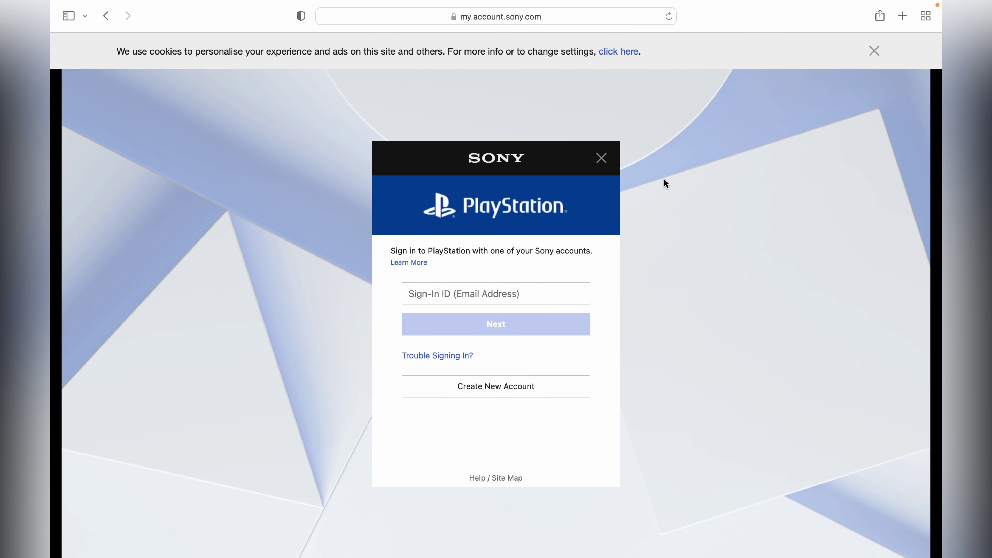
click(504, 285)
text(playstation)
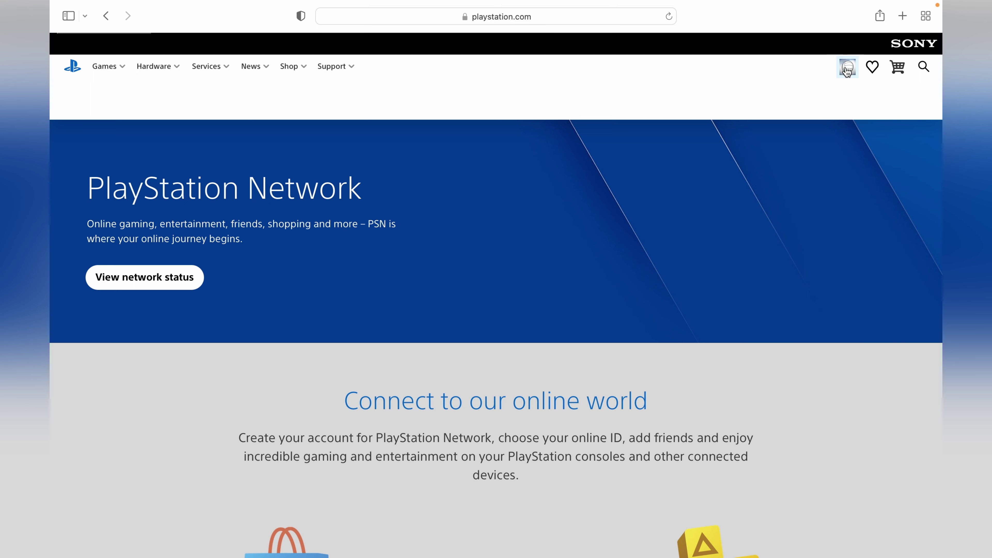
click(849, 70)
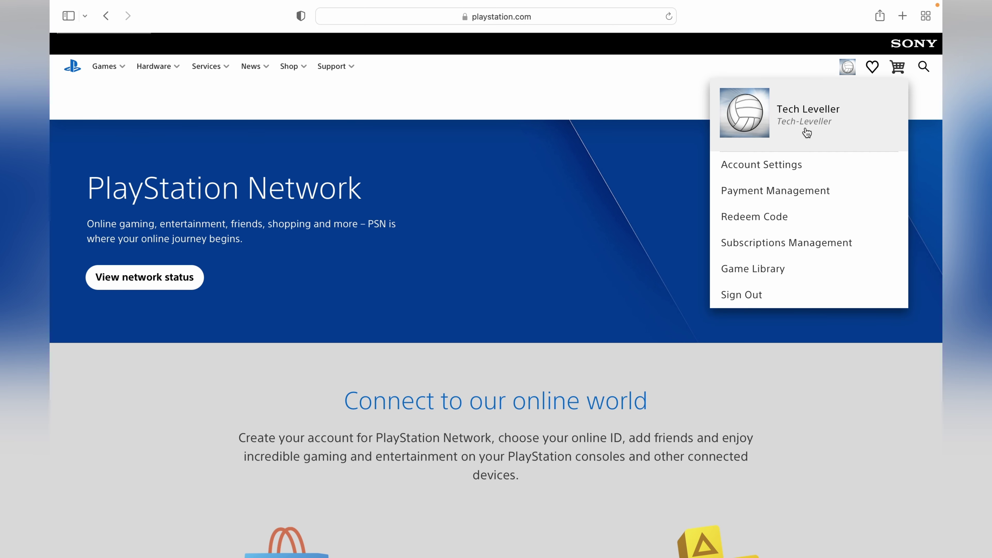
click(819, 117)
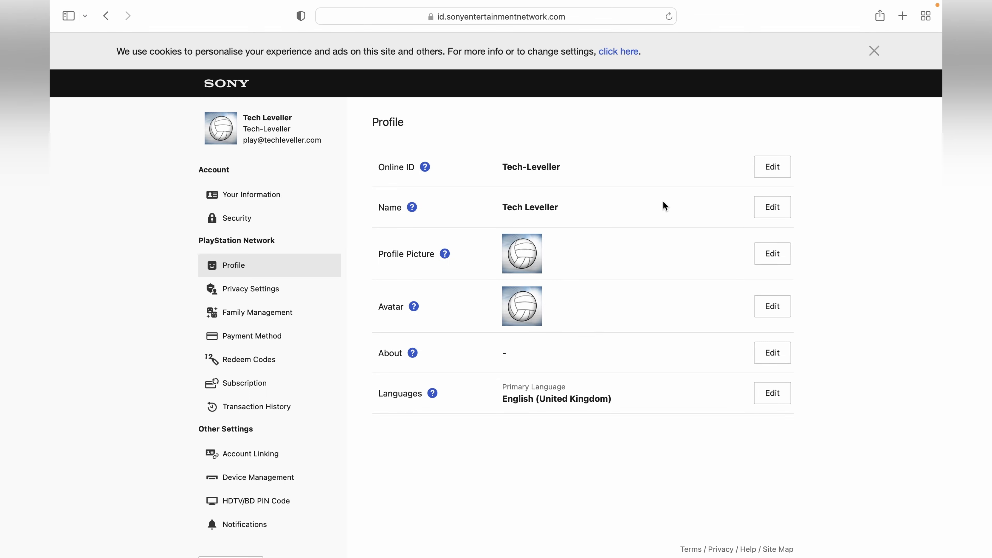
- Upload Tech Leveller Logo.png as profile picture, zoomed to fill the frame, and save it
click(778, 250)
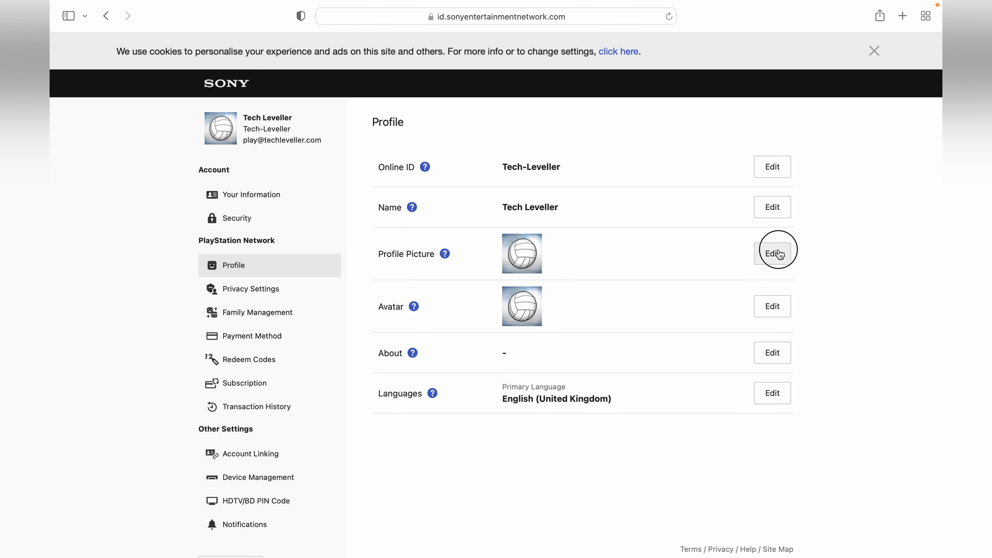
click(510, 376)
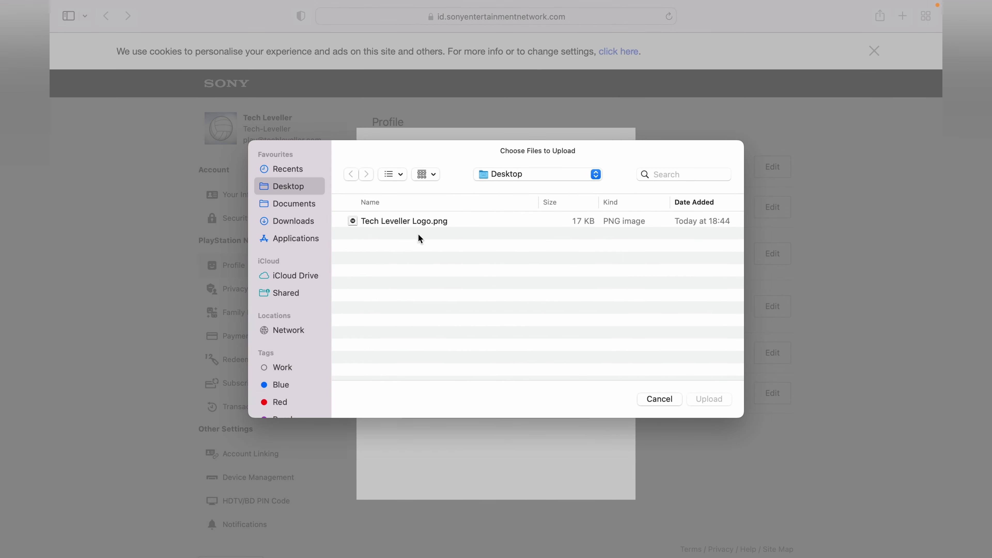
click(418, 223)
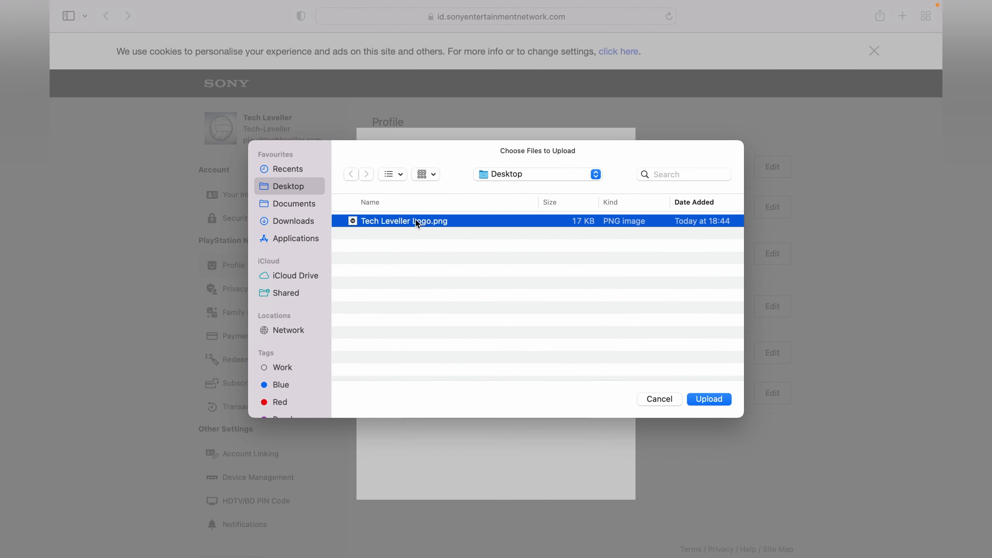
click(710, 399)
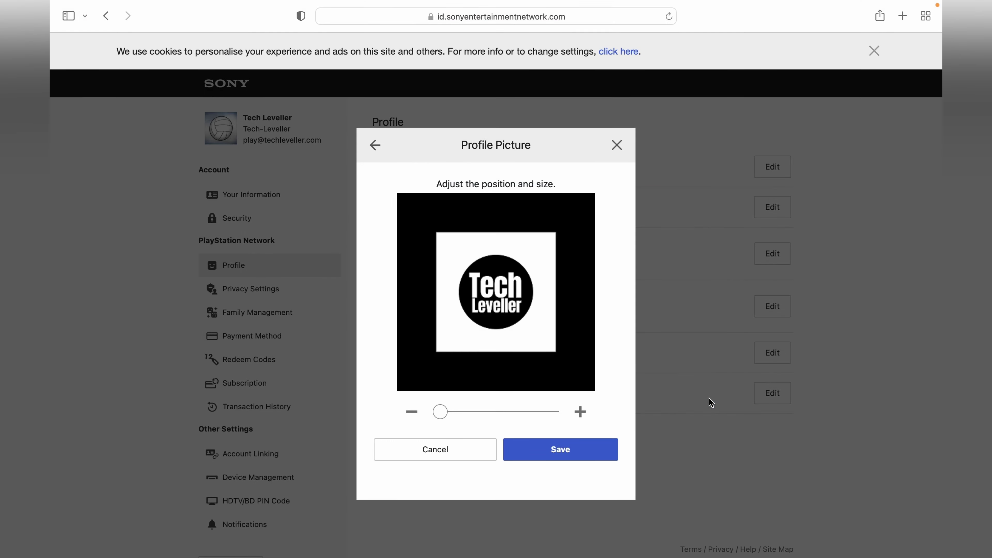
drag(444, 422, 474, 420)
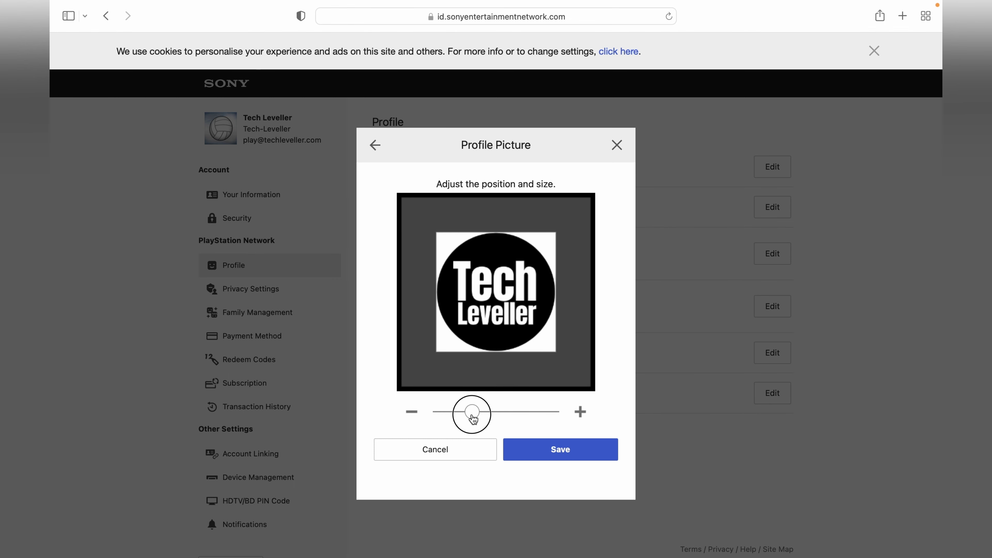
click(546, 458)
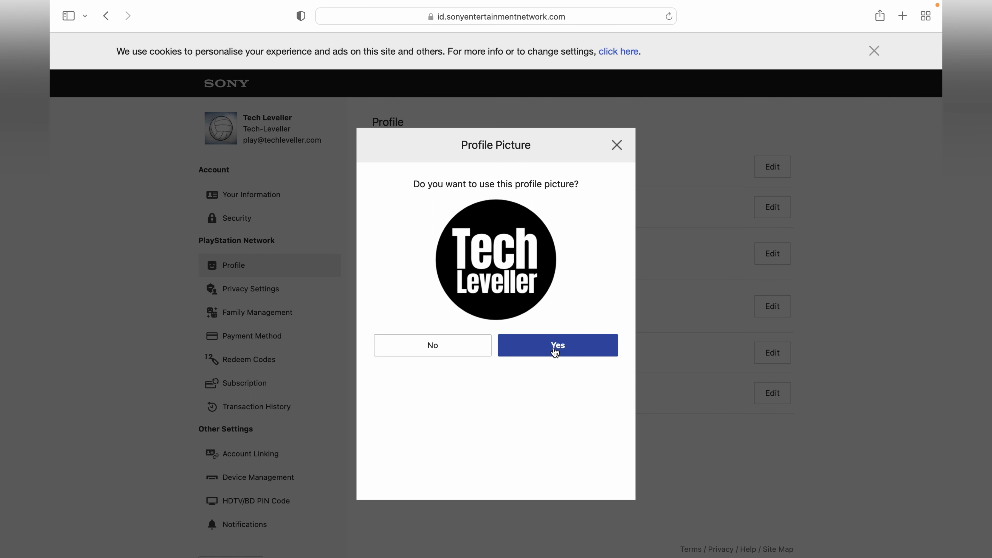
click(555, 352)
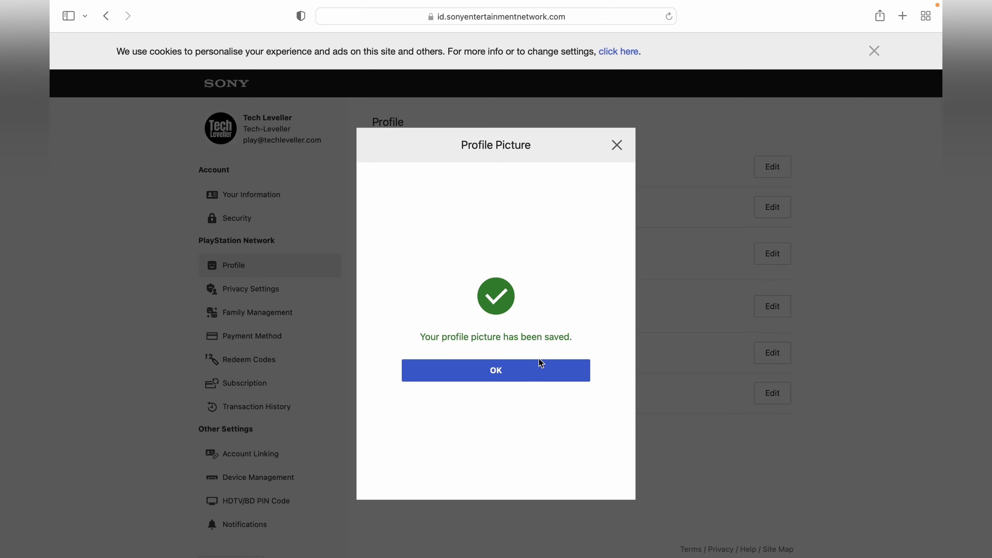
click(534, 365)
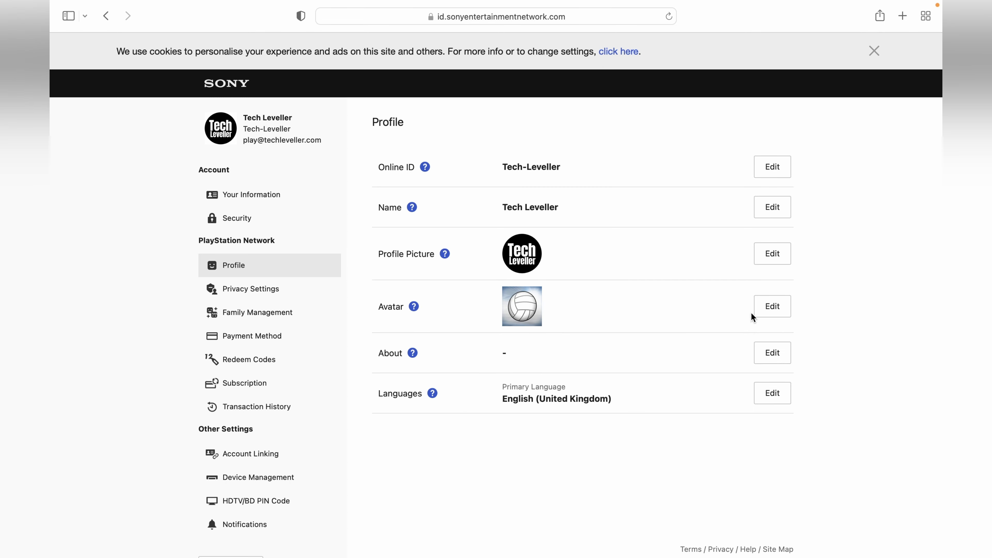
- Browse the avatar choices and close them, keeping the volleyball avatar
click(773, 309)
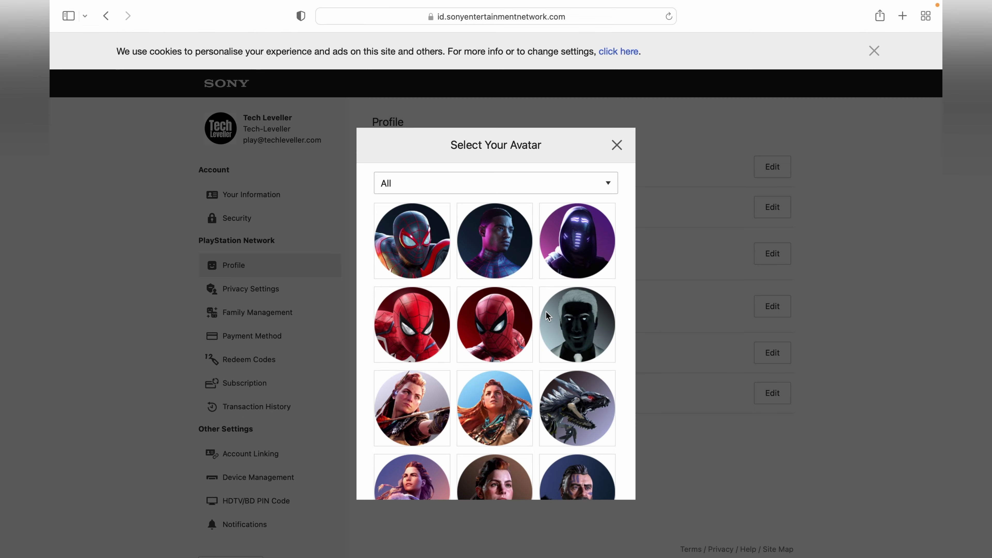
scroll(537, 300, down, 5)
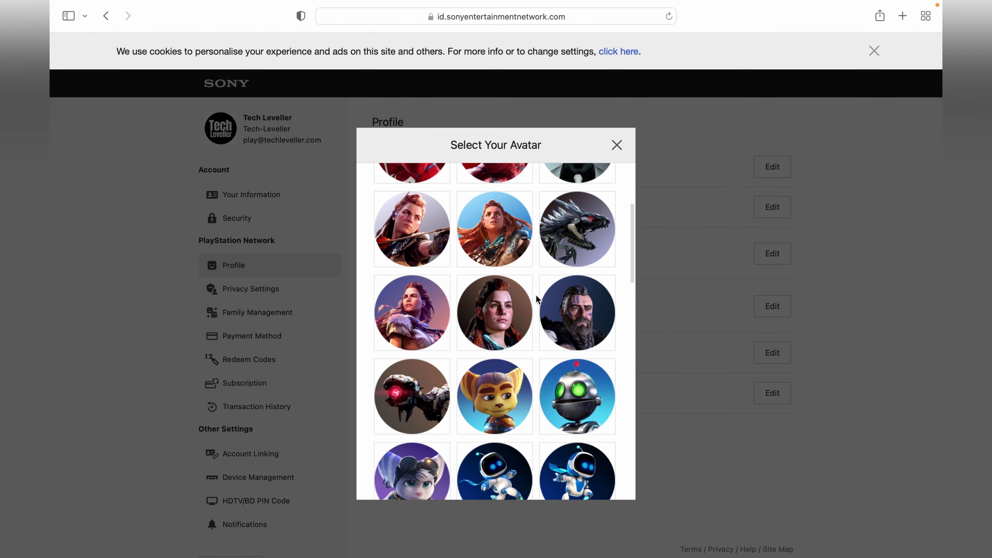
scroll(537, 299, down, 15)
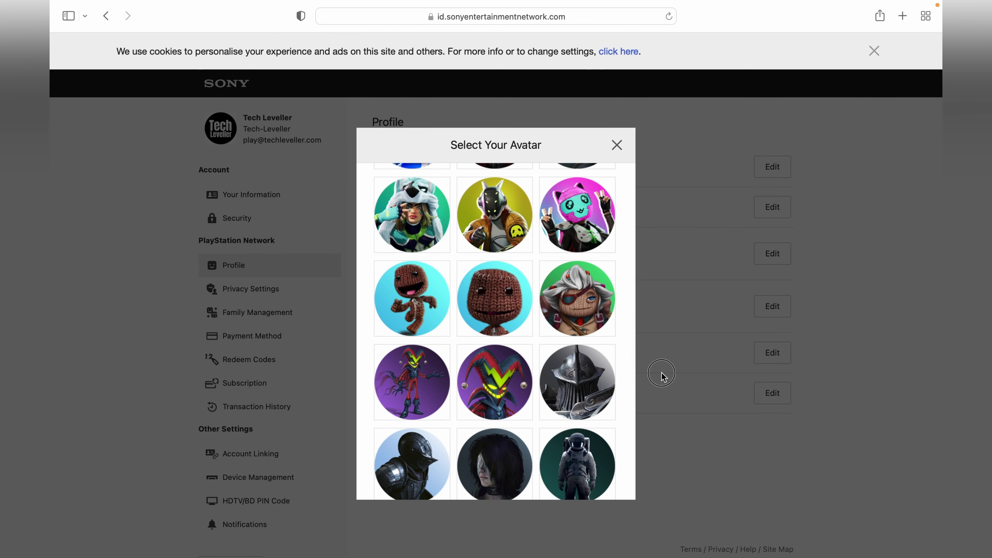
click(617, 145)
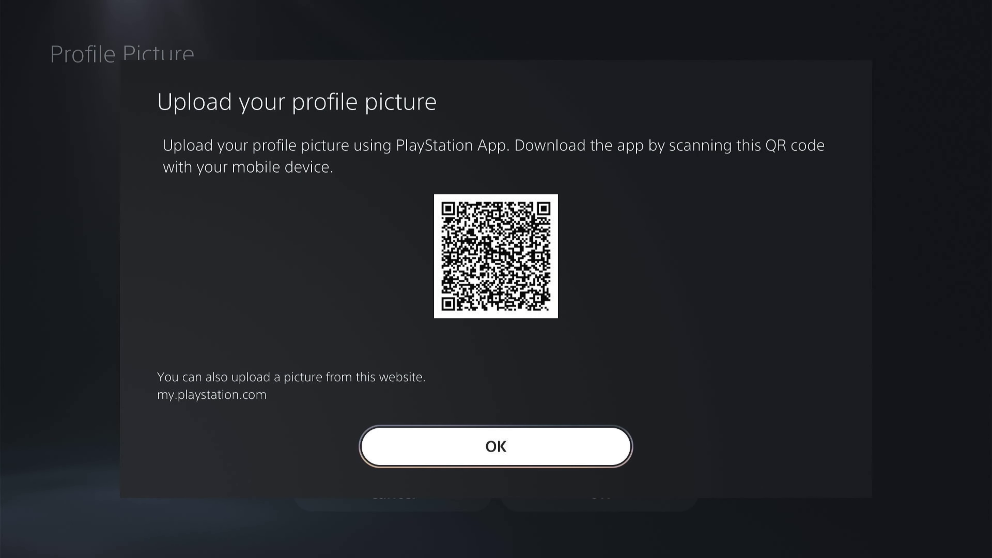
- Select the uploaded Tech Leveller logo under Your Profile Picture and confirm it
key(Return)
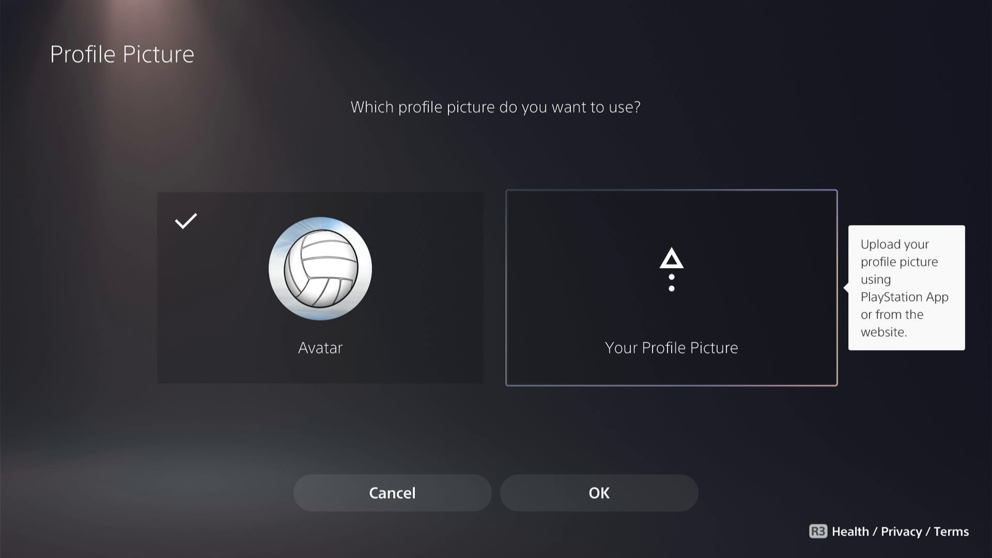
key(Escape)
key(Return)
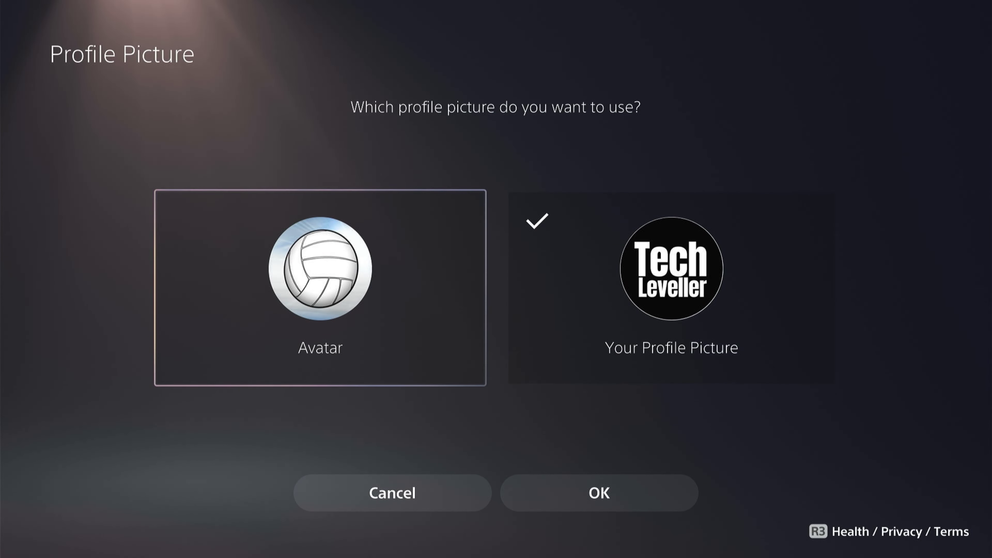
key(Right)
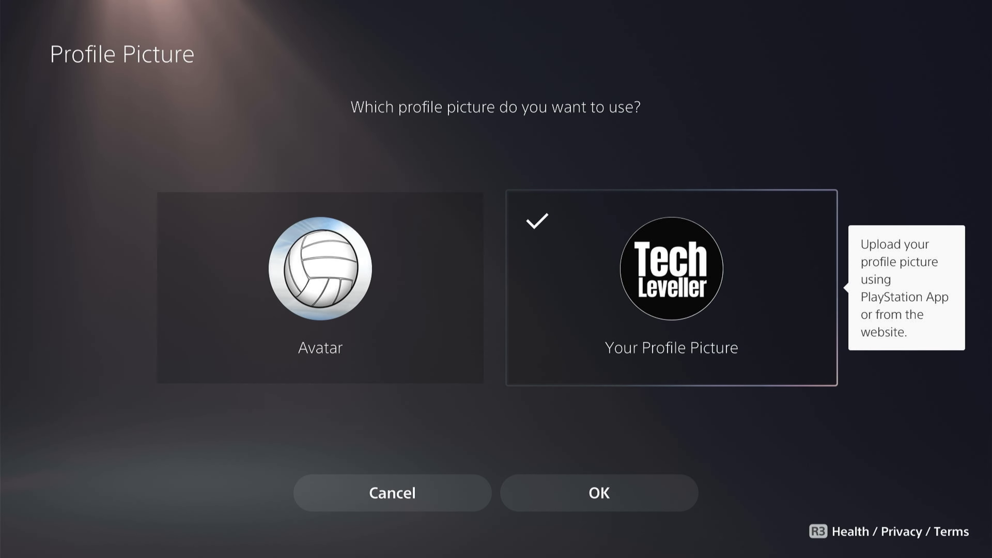
key(Down)
key(Return)
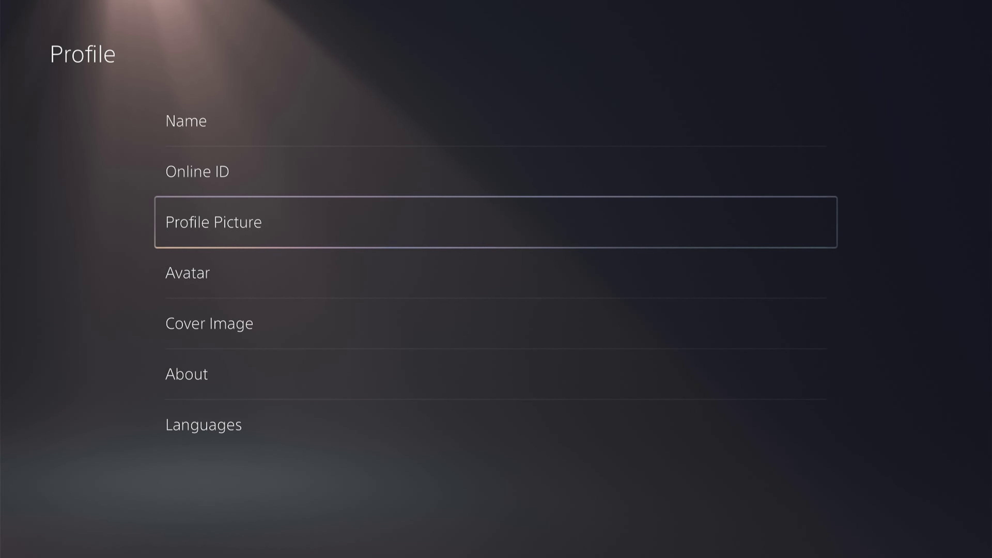
key(Escape)
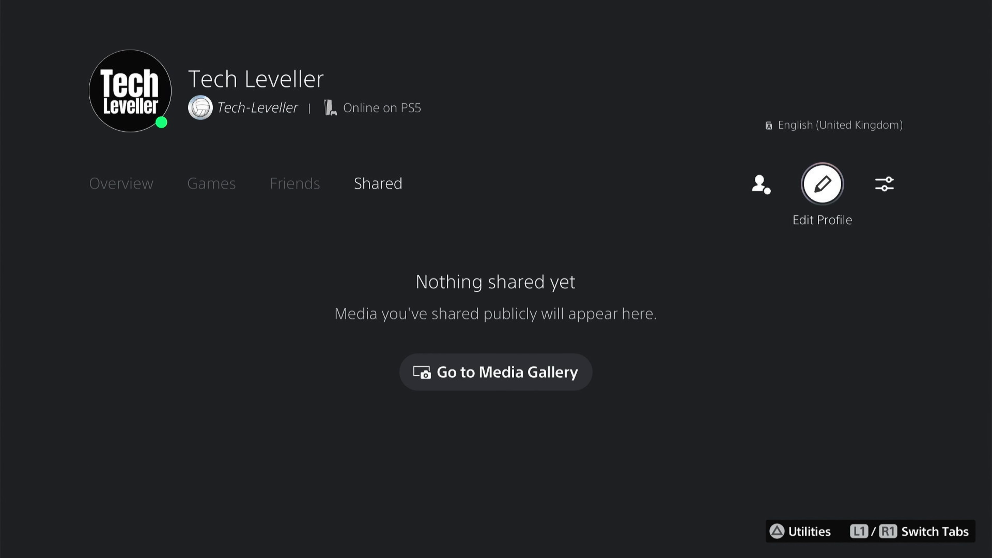
- Reopen the Tech Leveller profile from the home screen's account menu to view its Overview
key(Escape)
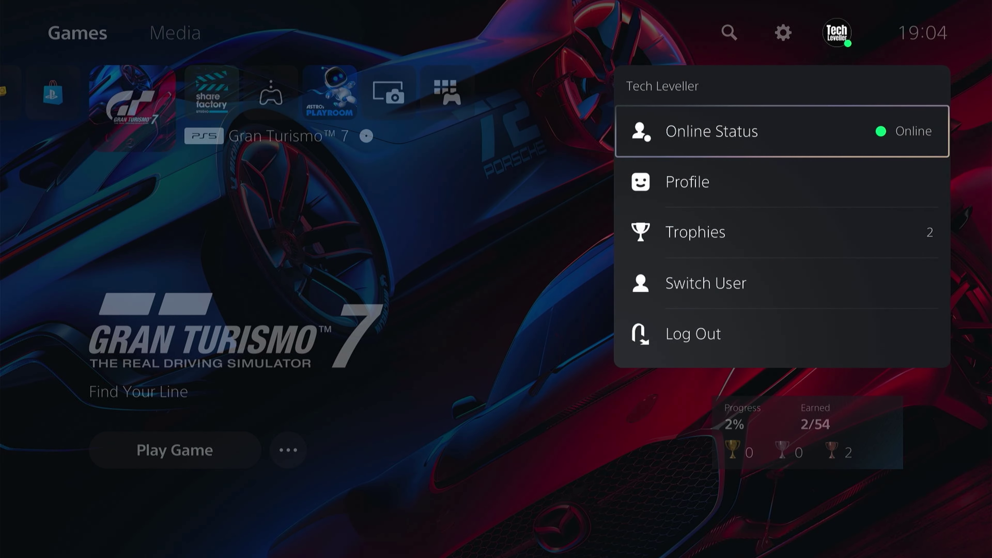
key(Down)
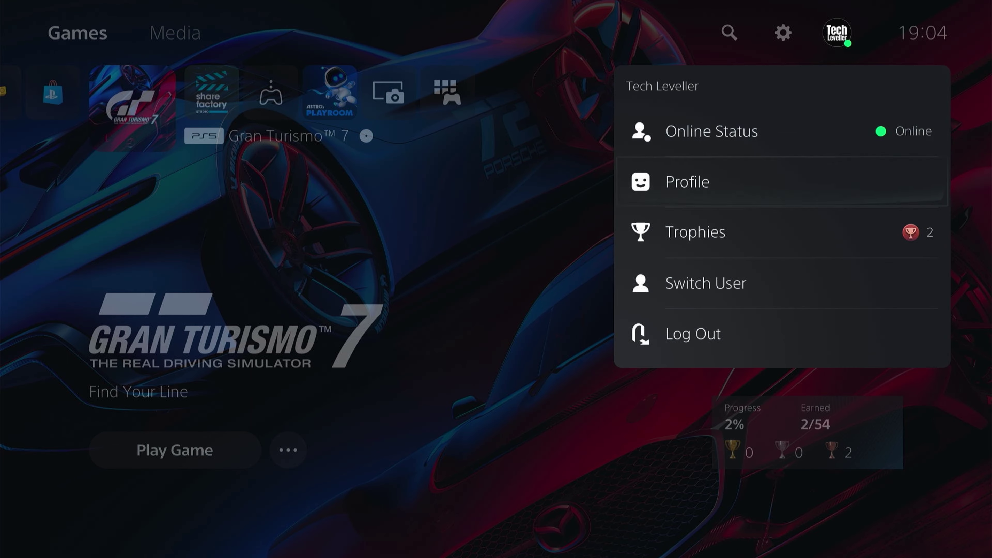
key(Return)
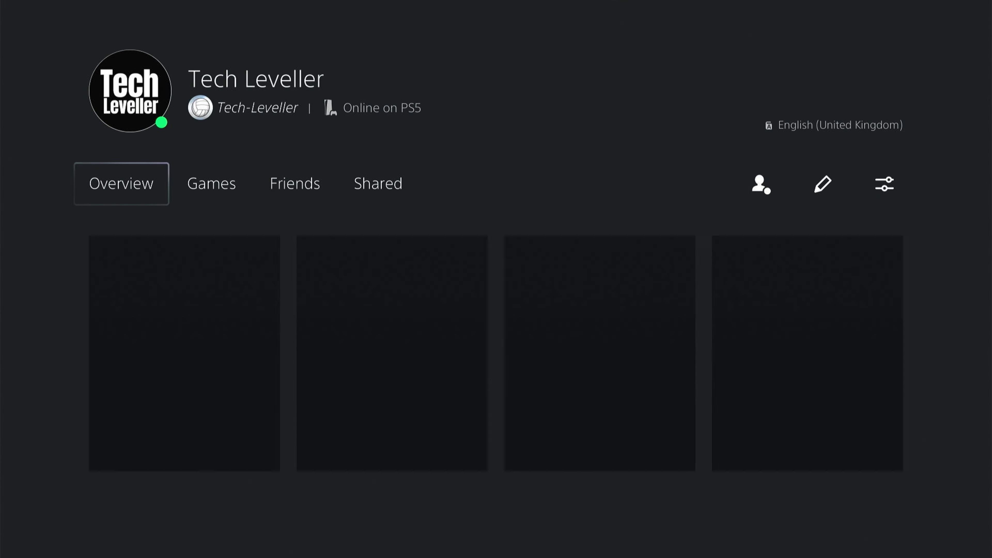